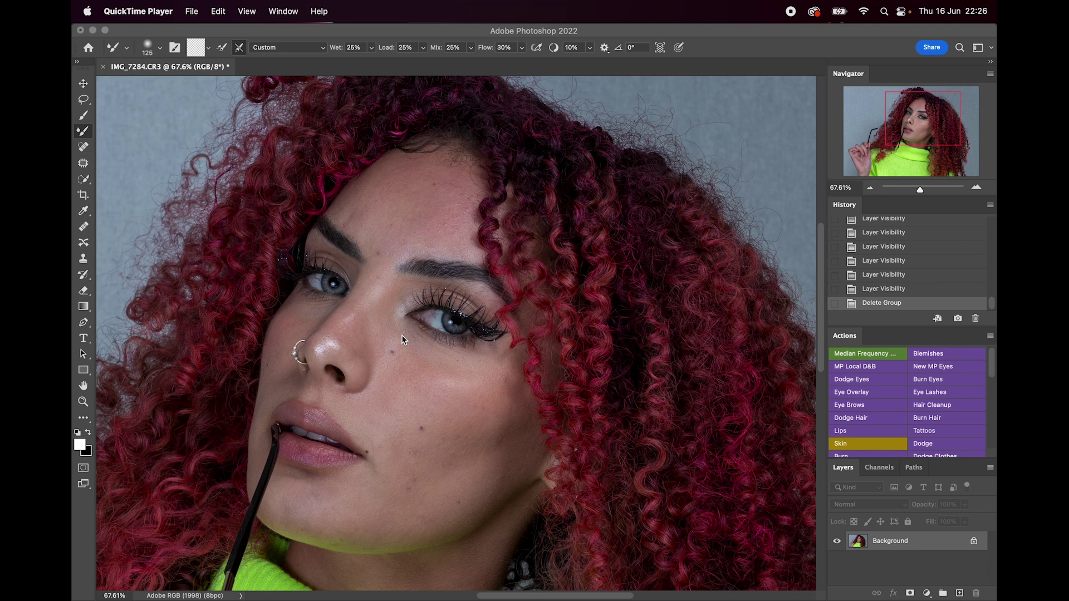
Examine the unretouched skin on the cheeks, nose and forehead for blemishes and uneven tone
scroll(402, 339, up, 3)
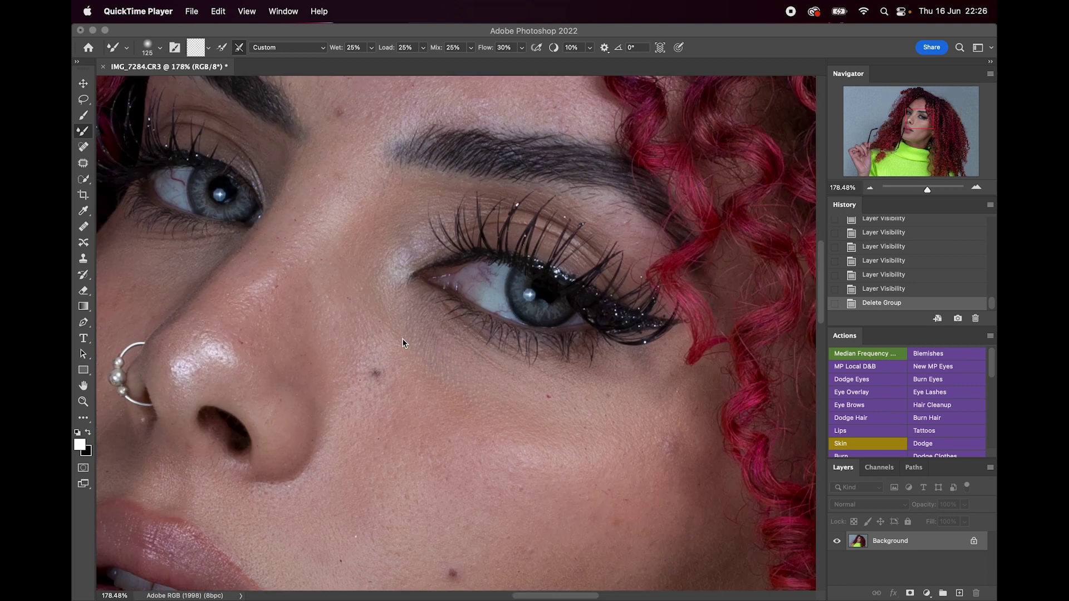
scroll(404, 343, down, 5)
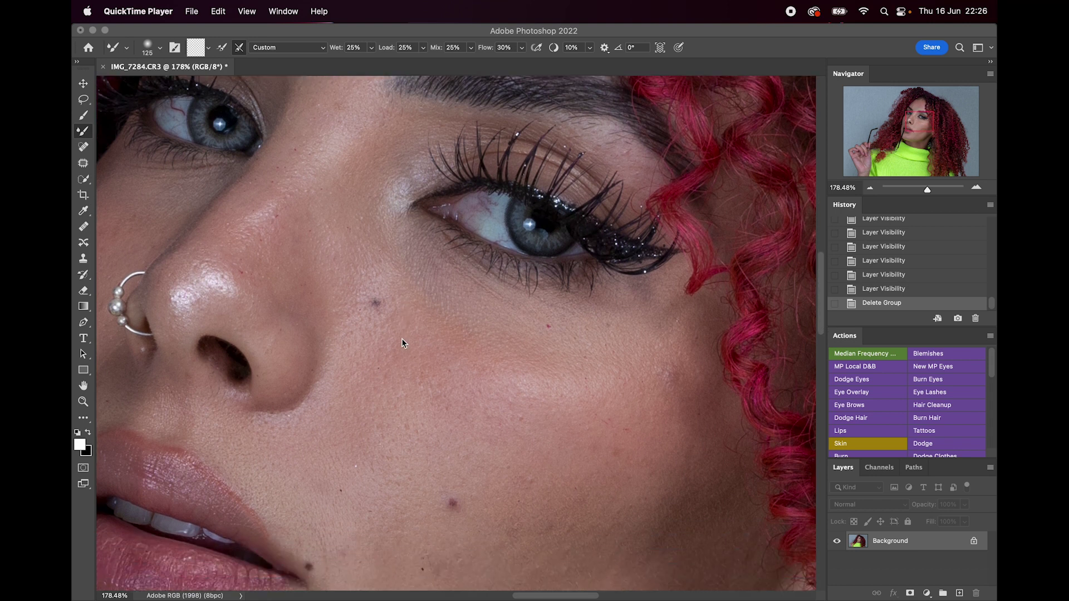
scroll(403, 342, down, 3)
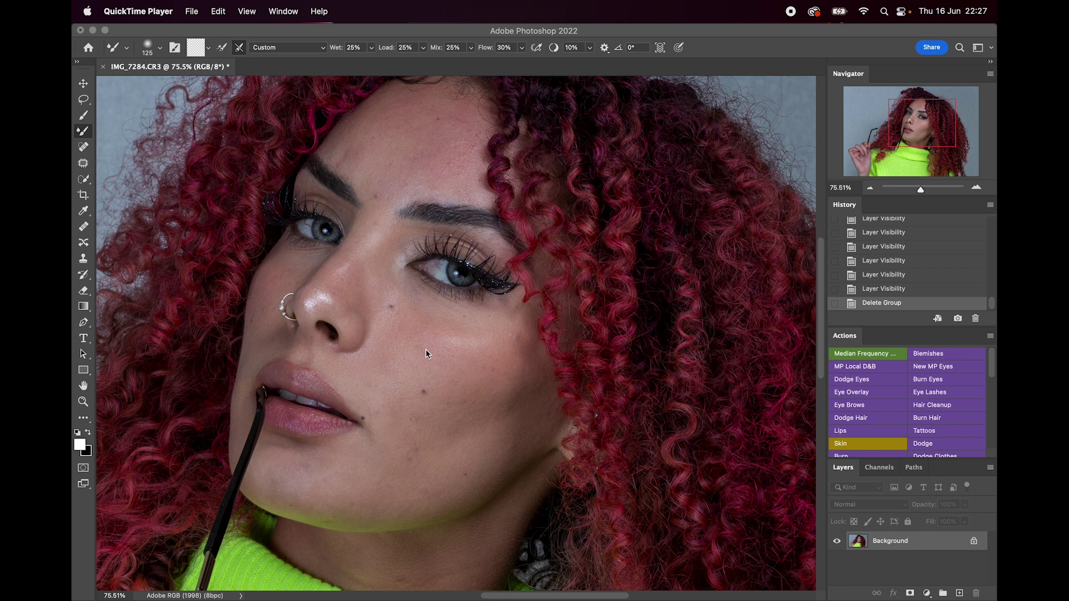
scroll(425, 348, up, 2)
scroll(425, 349, left, 1)
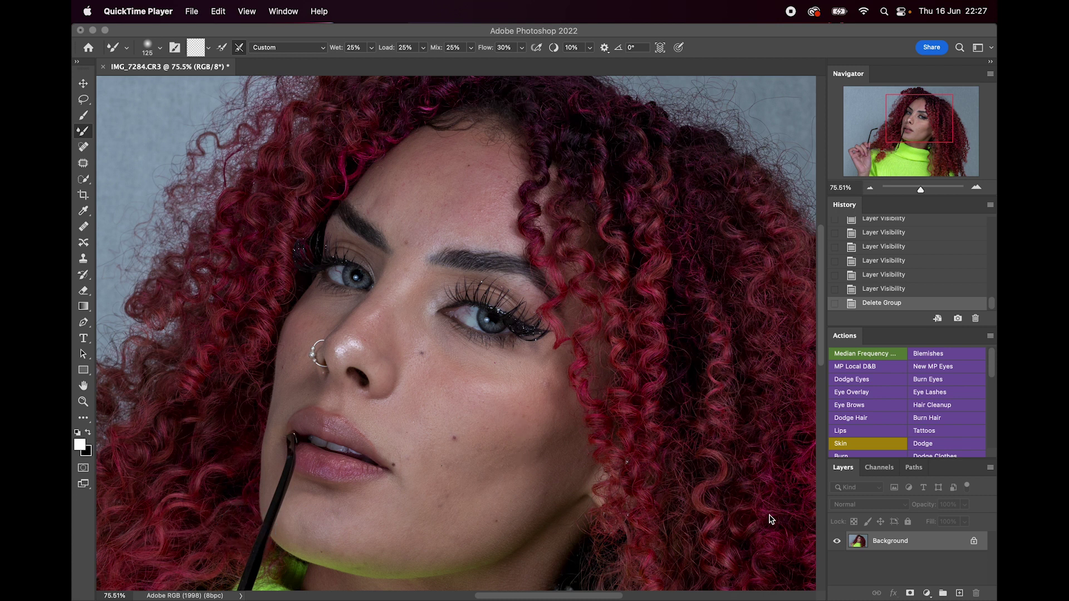
scroll(763, 509, down, 1)
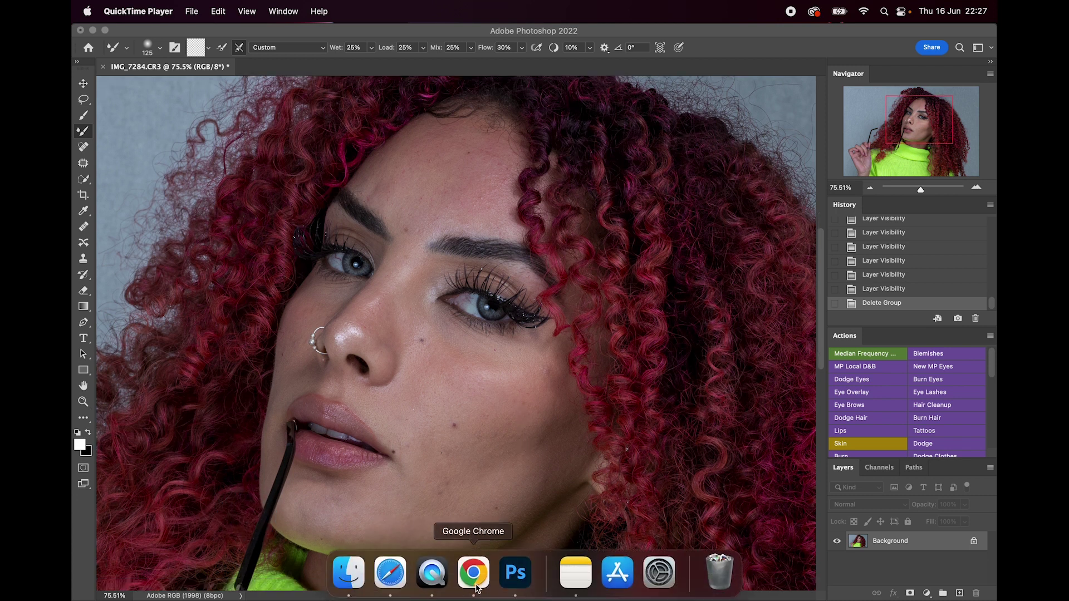
Switch to Google Chrome, start the five-minute timer, and return to Photoshop
click(473, 581)
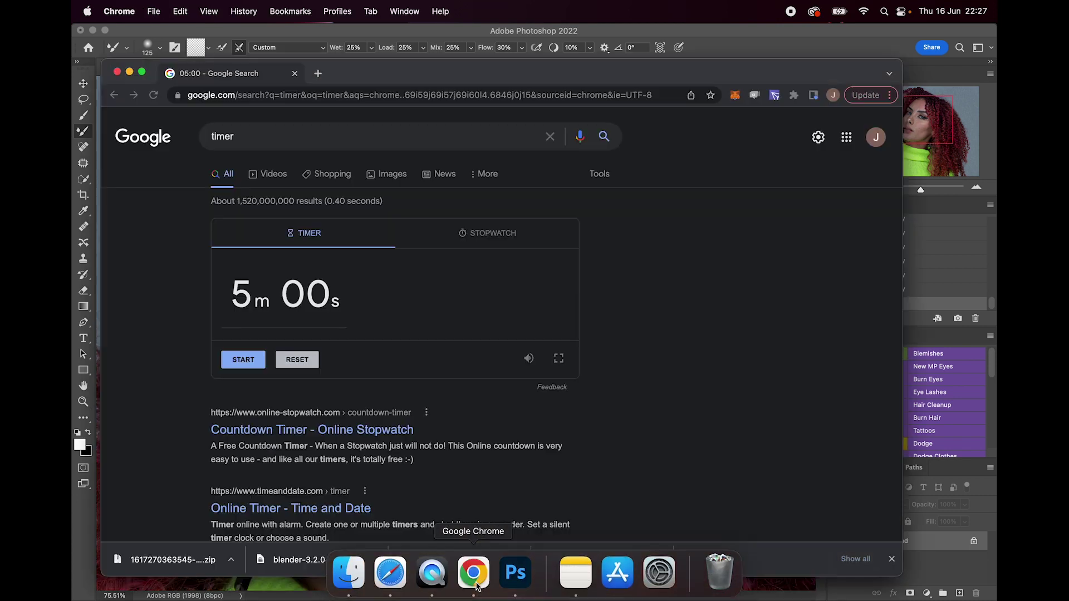
click(252, 365)
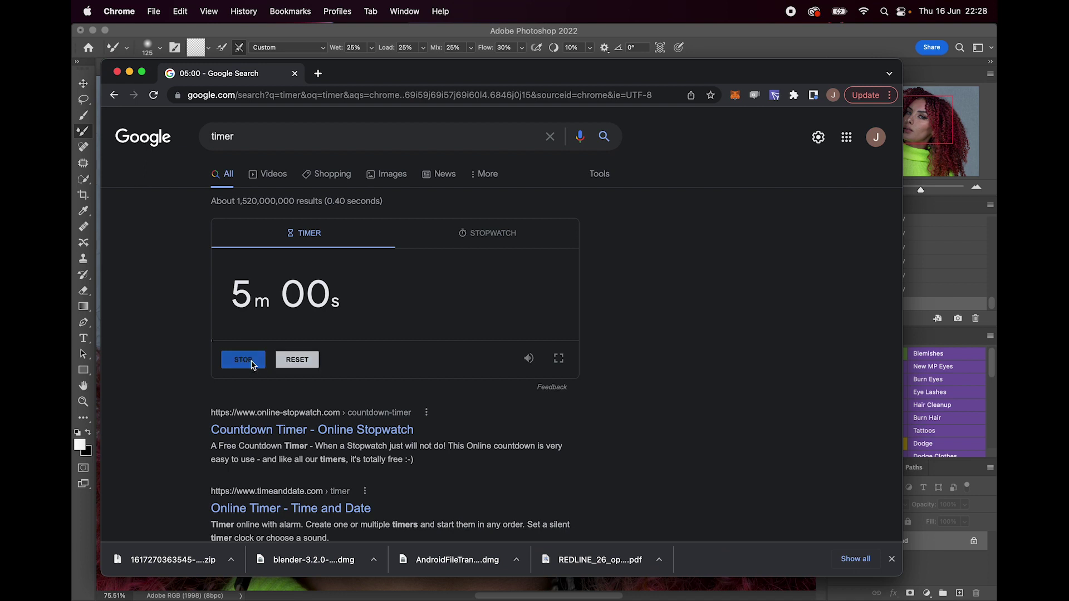
click(862, 51)
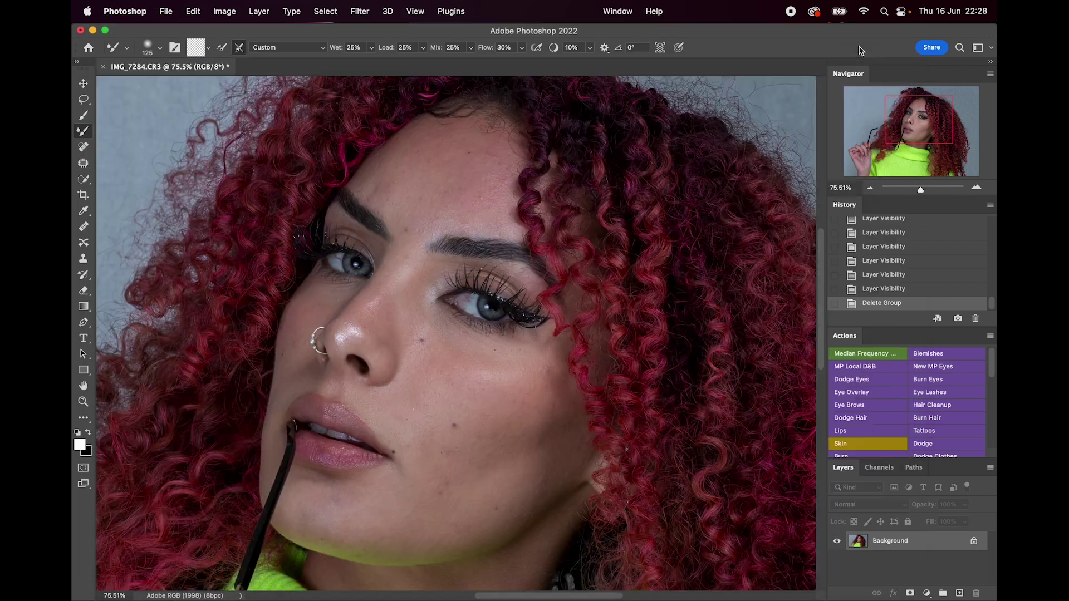
Run the Median Frequency Separation action with a Median radius of 10 pixels and expand the resulting layer group
click(869, 358)
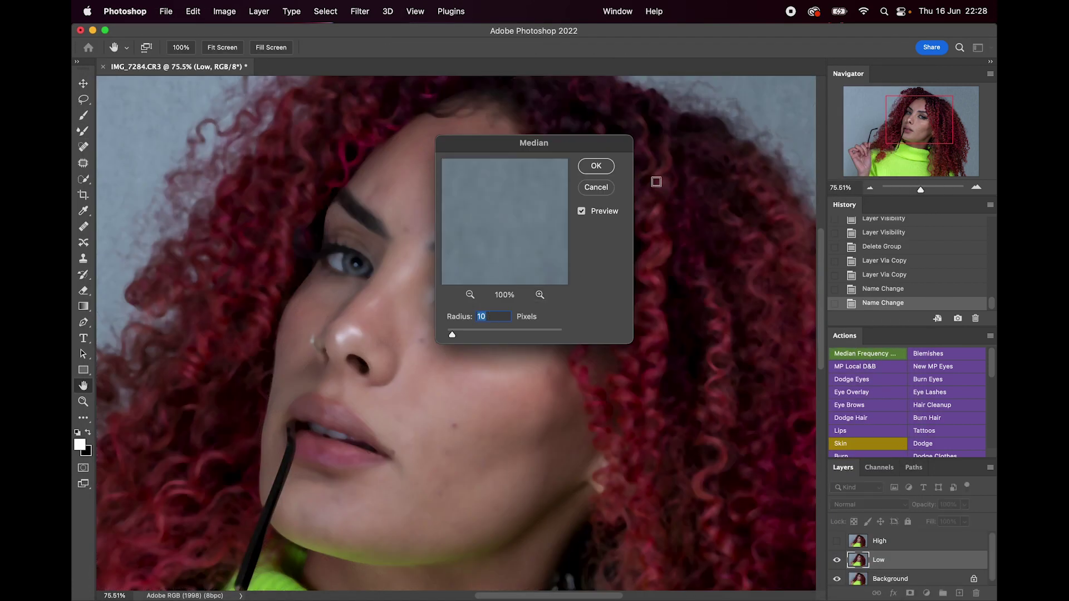
click(596, 166)
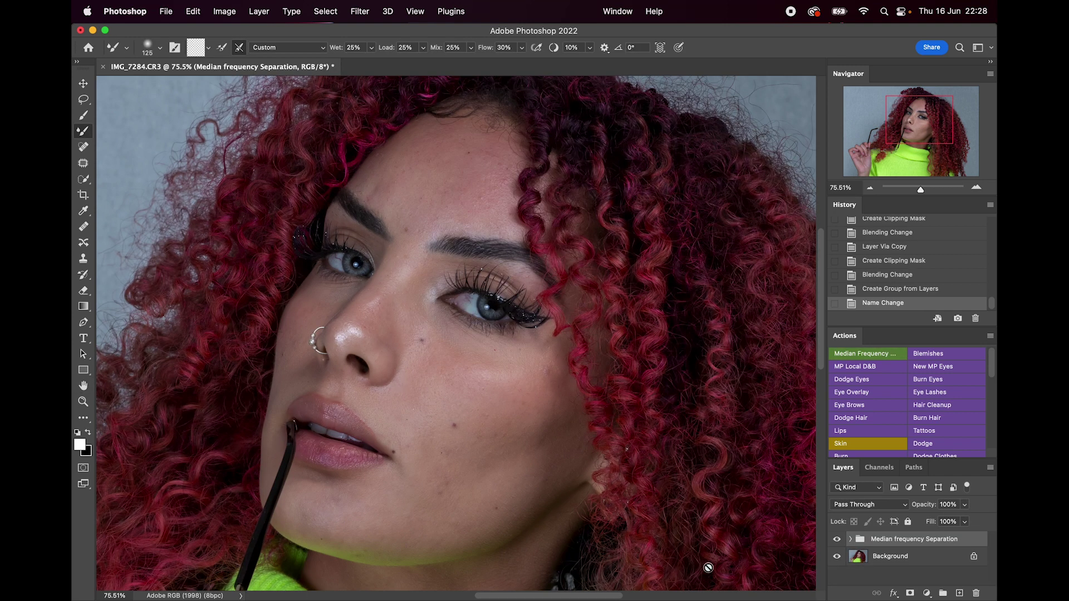
click(851, 539)
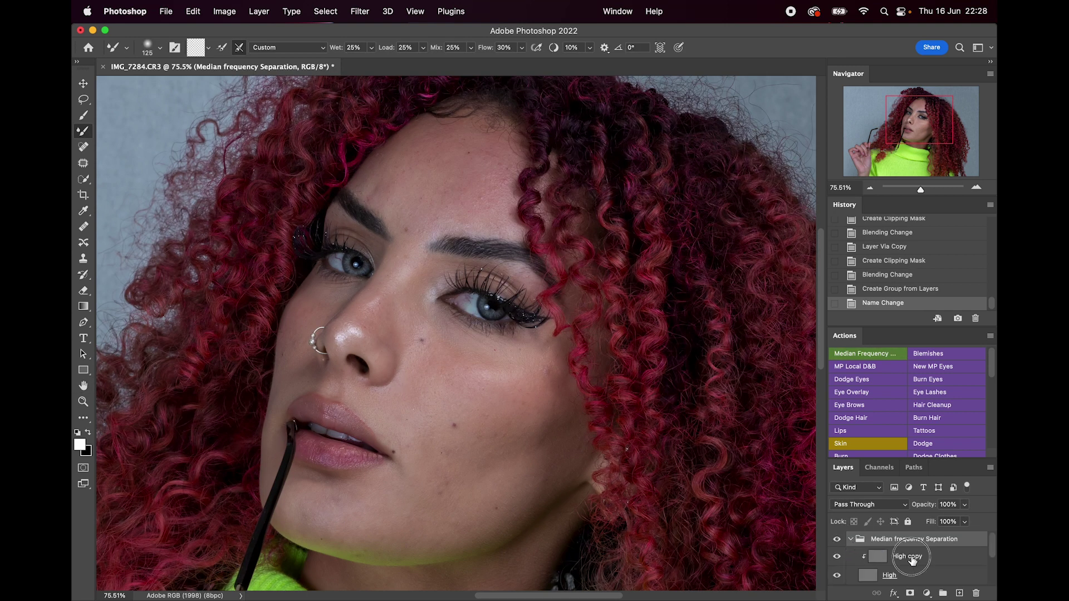
Patch the blemishes on the near cheek beside the nose and below the eye on the High copy layer
click(862, 555)
key(j)
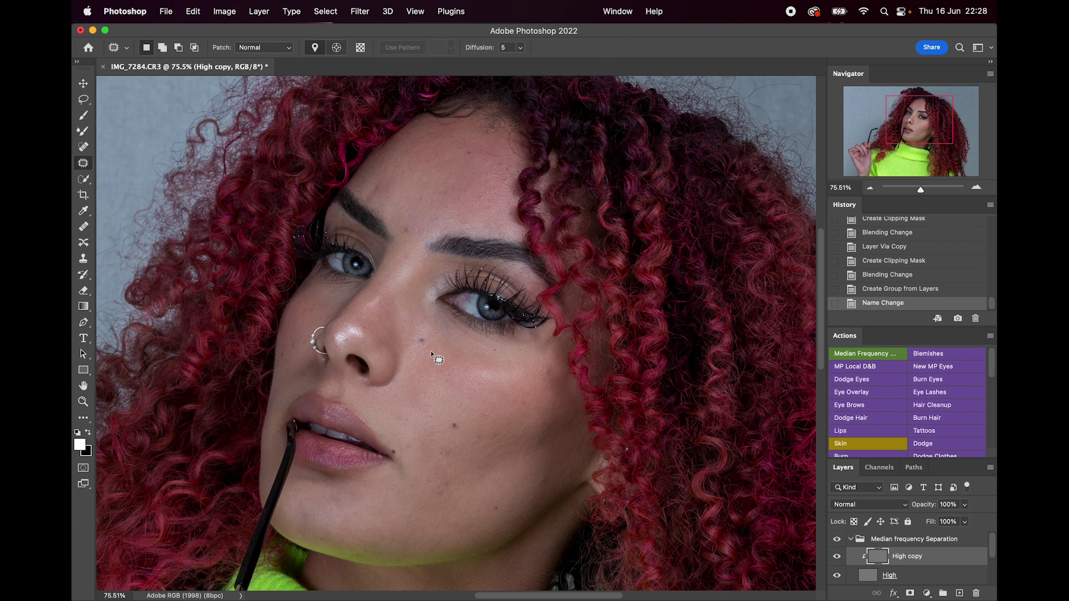
scroll(420, 339, up, 5)
scroll(420, 338, down, 3)
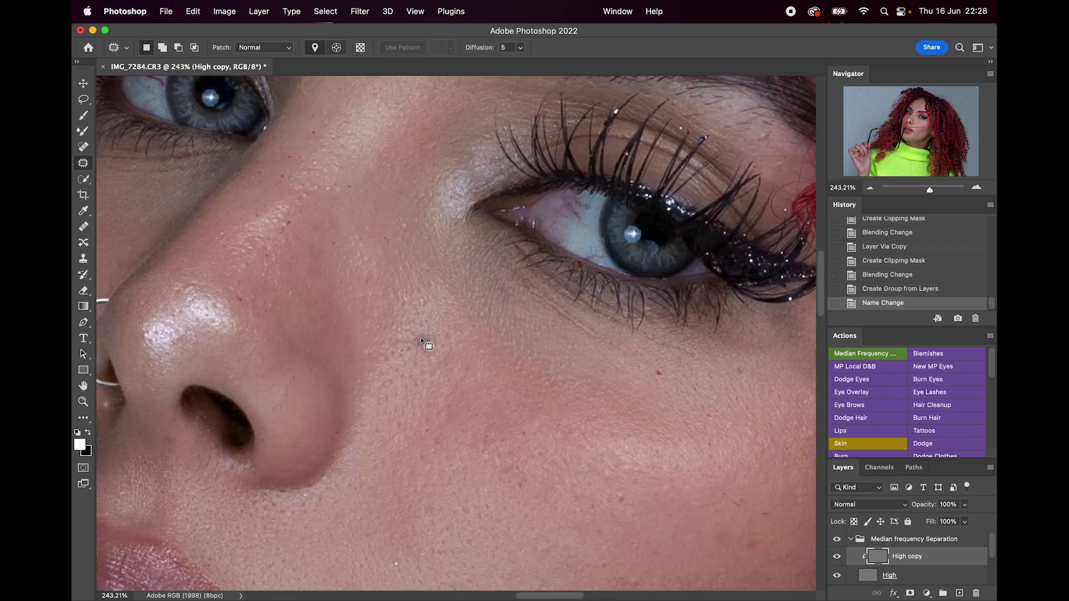
mouse_move(426, 333)
mouse_down()
mouse_move(420, 357)
mouse_move(446, 341)
mouse_move(420, 384)
mouse_up()
scroll(463, 424, down, 4)
mouse_move(489, 405)
mouse_down()
mouse_move(479, 416)
mouse_move(507, 423)
mouse_move(490, 404)
mouse_up()
drag(493, 415, 500, 445)
mouse_move(370, 454)
mouse_down()
mouse_move(358, 472)
mouse_move(409, 490)
mouse_up()
mouse_move(553, 384)
mouse_down()
mouse_move(563, 406)
mouse_move(546, 390)
mouse_up()
drag(556, 397, 573, 373)
mouse_move(679, 322)
mouse_down()
mouse_move(659, 290)
mouse_move(677, 321)
mouse_move(694, 294)
mouse_move(626, 315)
mouse_up()
mouse_move(576, 259)
mouse_down()
mouse_move(593, 284)
mouse_move(626, 268)
mouse_move(613, 266)
mouse_up()
Patch the blemishes on the lower cheek, jaw and chin with clean nearby skin texture
scroll(503, 305, down, 10)
mouse_move(465, 243)
mouse_down()
mouse_move(464, 275)
mouse_move(486, 235)
mouse_move(455, 236)
mouse_move(523, 275)
mouse_up()
drag(580, 299, 578, 293)
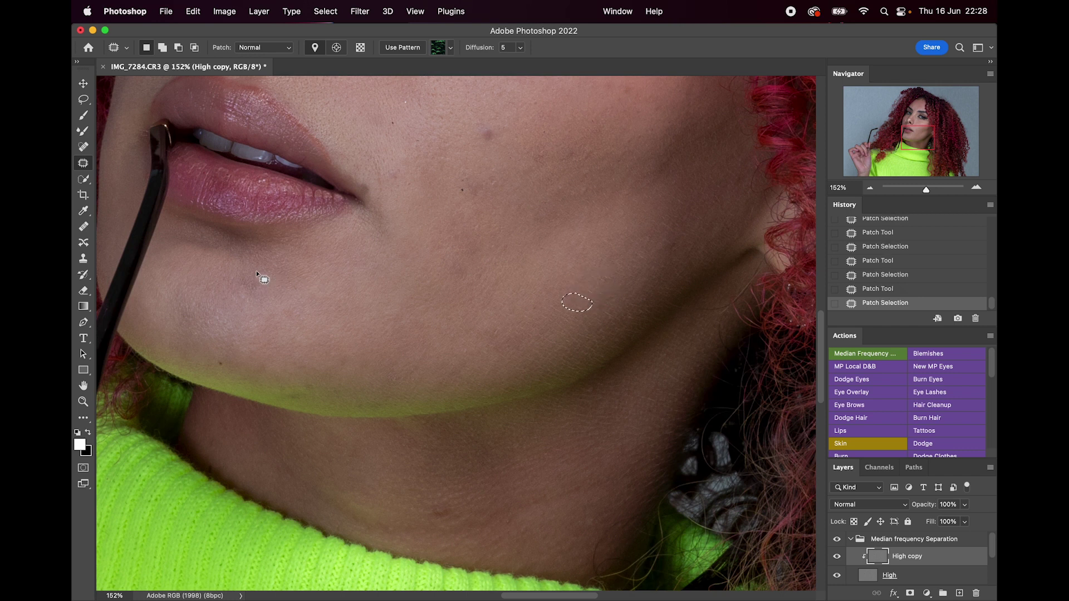
click(221, 360)
mouse_move(222, 359)
mouse_down()
mouse_move(291, 399)
mouse_move(319, 389)
mouse_move(291, 375)
mouse_up()
mouse_move(352, 399)
mouse_down()
mouse_move(384, 413)
mouse_move(370, 399)
mouse_move(420, 394)
mouse_up()
Patch the small blemishes on the nose and the far cheek beside the nose ring, and clear the selection
scroll(418, 429, up, 5)
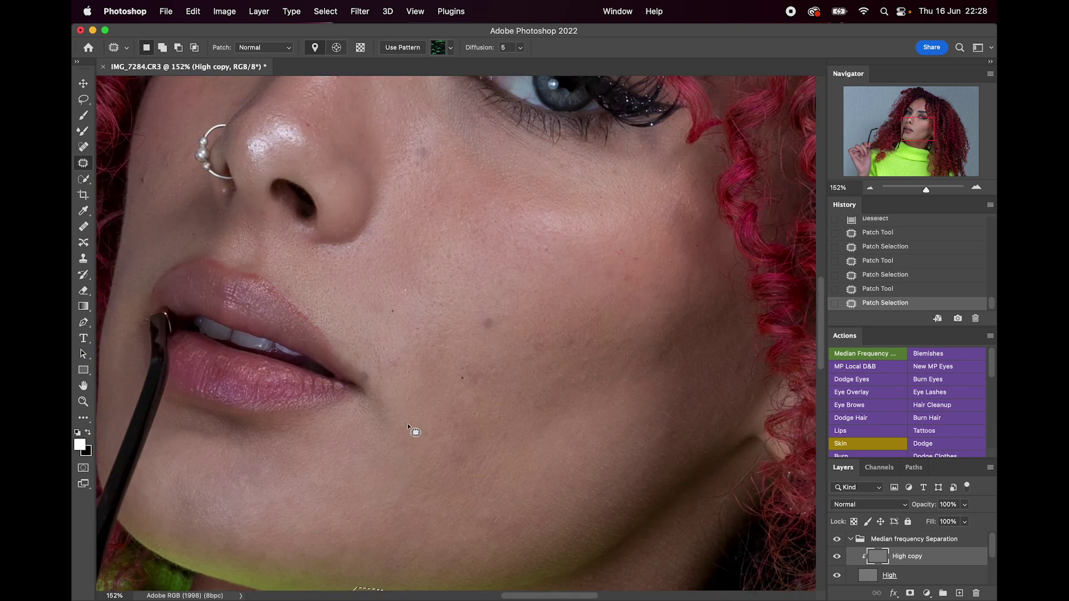
scroll(408, 427, up, 3)
drag(307, 217, 345, 215)
mouse_move(146, 267)
mouse_down()
mouse_move(143, 282)
mouse_move(143, 250)
mouse_move(155, 275)
mouse_up()
mouse_move(140, 344)
mouse_down()
mouse_move(148, 351)
mouse_move(154, 321)
mouse_move(175, 334)
mouse_up()
drag(175, 334, 176, 299)
key(ctrl+d)
Patch the spots between the eyebrows and across the middle of the forehead
scroll(228, 326, up, 5)
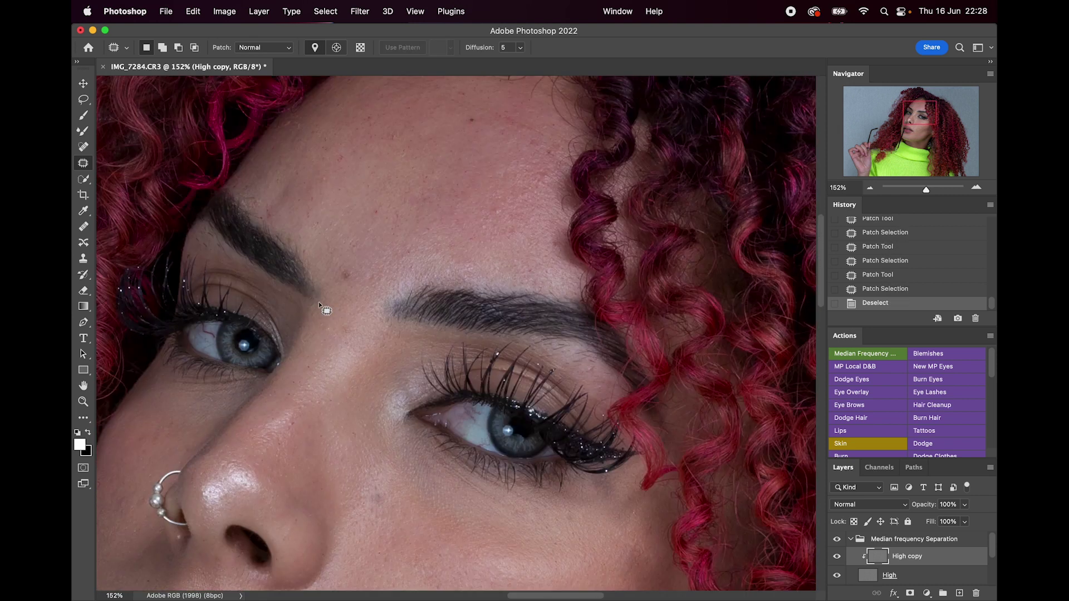
mouse_move(338, 263)
mouse_down()
mouse_move(347, 289)
mouse_move(333, 335)
mouse_move(358, 325)
mouse_move(361, 304)
mouse_up()
scroll(362, 304, up, 4)
mouse_move(470, 202)
mouse_down()
mouse_move(479, 210)
mouse_move(449, 215)
mouse_up()
mouse_move(443, 173)
mouse_down()
mouse_move(394, 166)
mouse_move(393, 178)
mouse_move(465, 214)
mouse_move(535, 232)
mouse_move(546, 218)
mouse_move(445, 177)
mouse_up()
drag(442, 218, 456, 242)
key(ctrl+d)
mouse_move(492, 295)
mouse_down()
mouse_move(525, 292)
mouse_move(523, 280)
mouse_move(496, 294)
mouse_up()
mouse_move(496, 294)
mouse_down()
mouse_move(483, 274)
mouse_move(485, 323)
mouse_move(475, 303)
mouse_move(377, 306)
mouse_up()
key(ctrl+d)
mouse_move(382, 377)
mouse_down()
mouse_move(370, 370)
mouse_move(385, 371)
mouse_move(371, 396)
mouse_up()
mouse_move(340, 352)
mouse_down()
mouse_move(343, 381)
mouse_move(362, 361)
mouse_move(327, 415)
mouse_up()
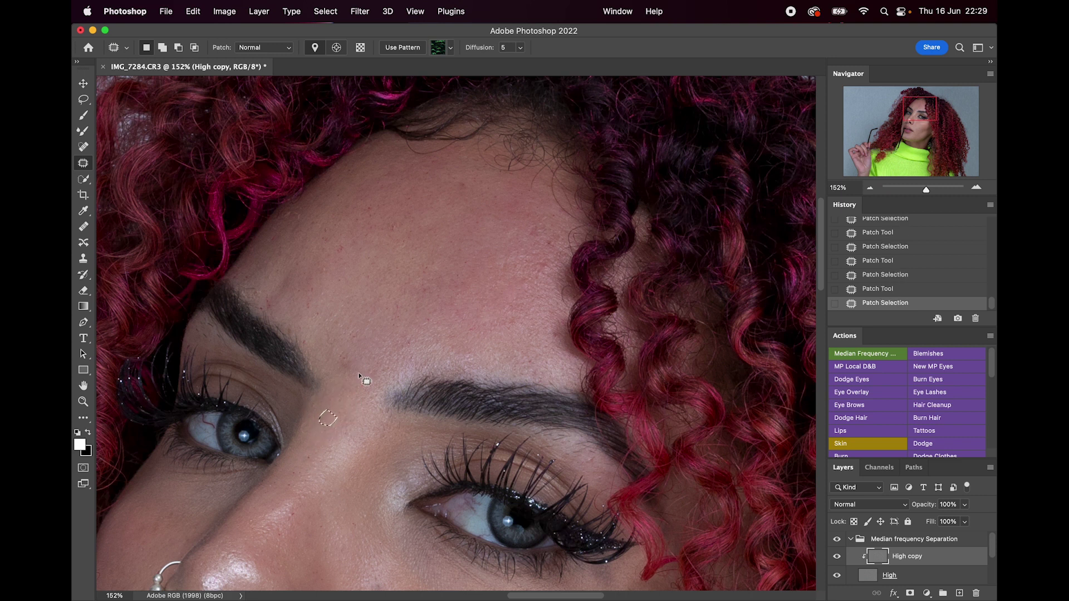
Patch the remaining forehead spots near the hairline and above the far eyebrow
mouse_move(538, 224)
mouse_down()
mouse_move(543, 253)
mouse_move(559, 240)
mouse_move(552, 214)
mouse_move(513, 236)
mouse_move(489, 226)
mouse_up()
key(ctrl+d)
mouse_move(382, 210)
mouse_down()
mouse_move(360, 213)
mouse_move(379, 205)
mouse_move(366, 222)
mouse_move(387, 217)
mouse_move(408, 233)
mouse_move(415, 210)
mouse_move(410, 242)
mouse_move(327, 225)
mouse_move(353, 241)
mouse_up()
key(ctrl+d)
mouse_move(313, 280)
mouse_down()
mouse_move(325, 317)
mouse_move(301, 300)
mouse_move(351, 303)
mouse_up()
mouse_move(272, 295)
mouse_down()
mouse_move(278, 315)
mouse_move(271, 295)
mouse_move(294, 276)
mouse_move(325, 273)
mouse_move(341, 246)
mouse_move(334, 241)
mouse_up()
key(ctrl+d)
drag(348, 259, 365, 246)
Patch larger areas of uneven texture on the near cheek and along the jaw
scroll(376, 292, down, 3)
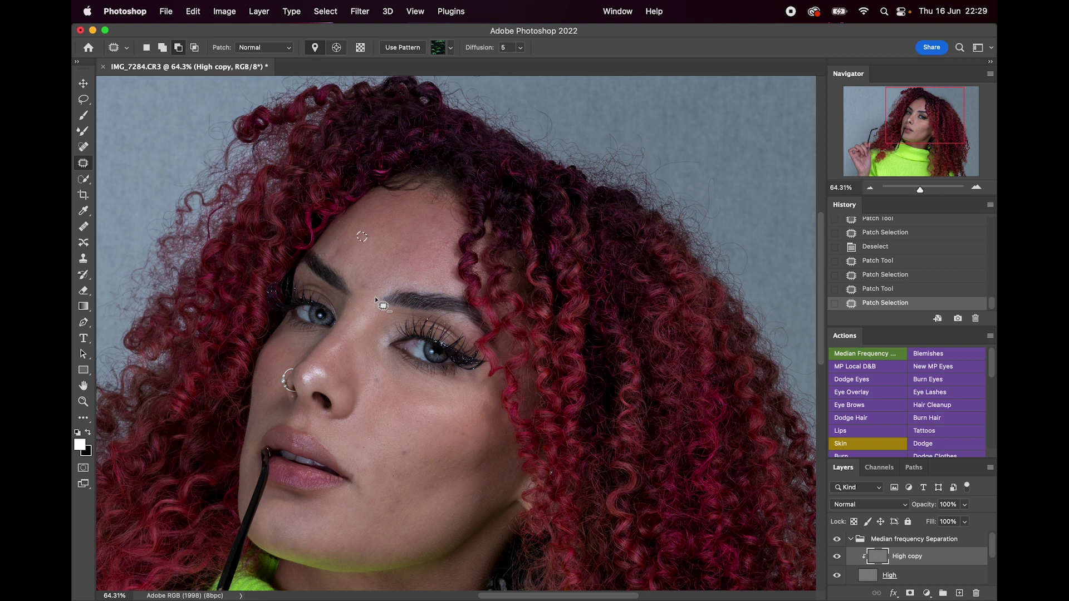
drag(457, 381, 487, 443)
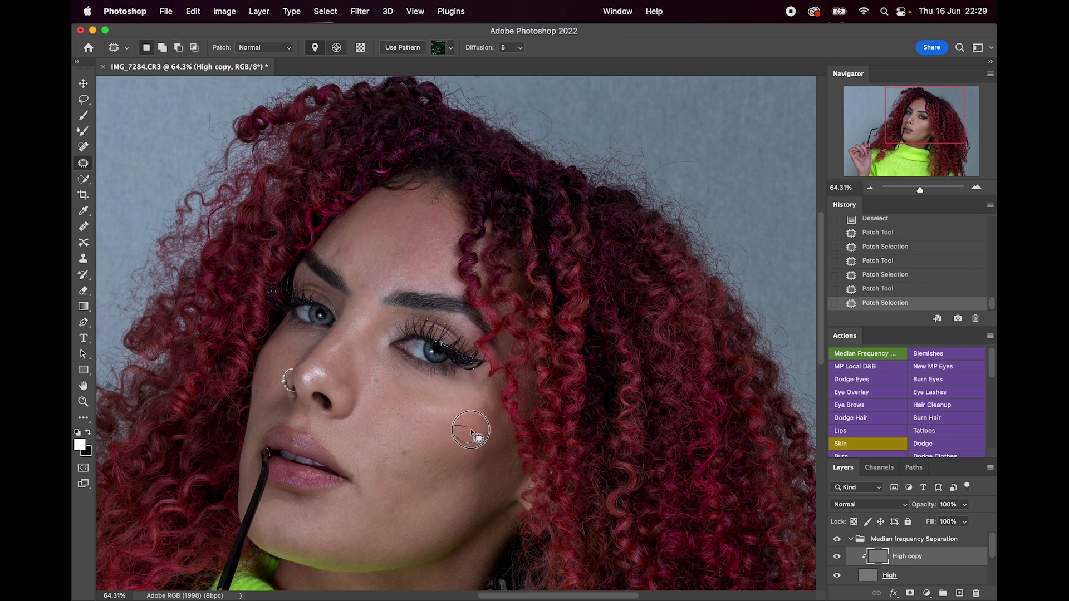
click(486, 495)
mouse_move(486, 494)
mouse_down()
mouse_move(474, 487)
mouse_move(483, 493)
mouse_up()
drag(482, 493, 504, 497)
drag(501, 494, 469, 485)
mouse_move(408, 451)
mouse_down()
mouse_move(410, 460)
mouse_move(406, 452)
mouse_up()
mouse_move(405, 455)
mouse_down()
mouse_move(406, 481)
mouse_move(425, 485)
mouse_move(390, 497)
mouse_up()
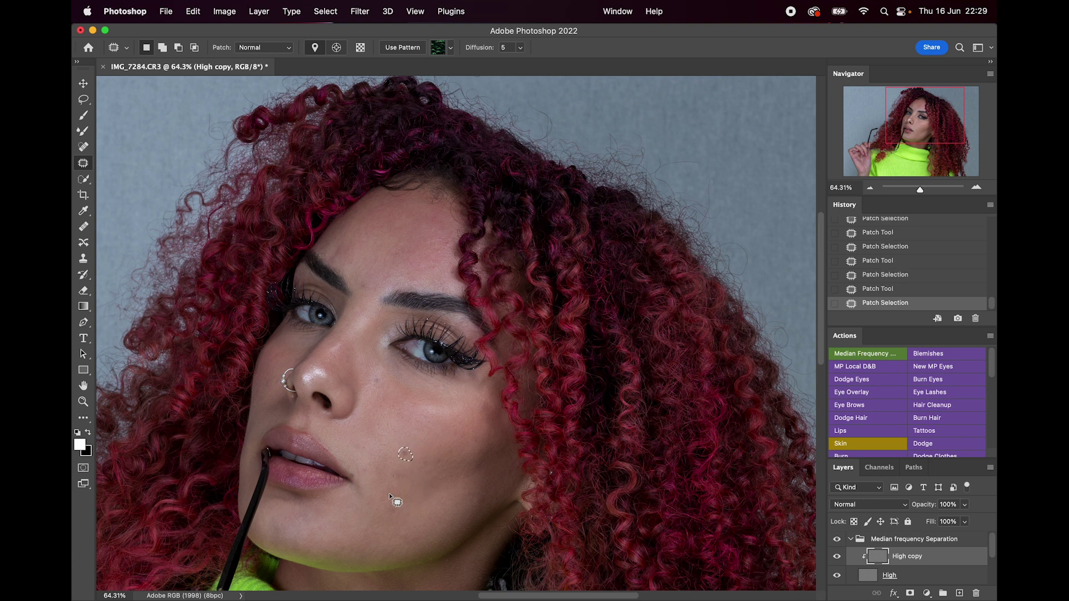
Clear the selection and blend the forehead tones on the Low copy layer with the Mixer Brush
scroll(920, 565, down, 3)
click(914, 567)
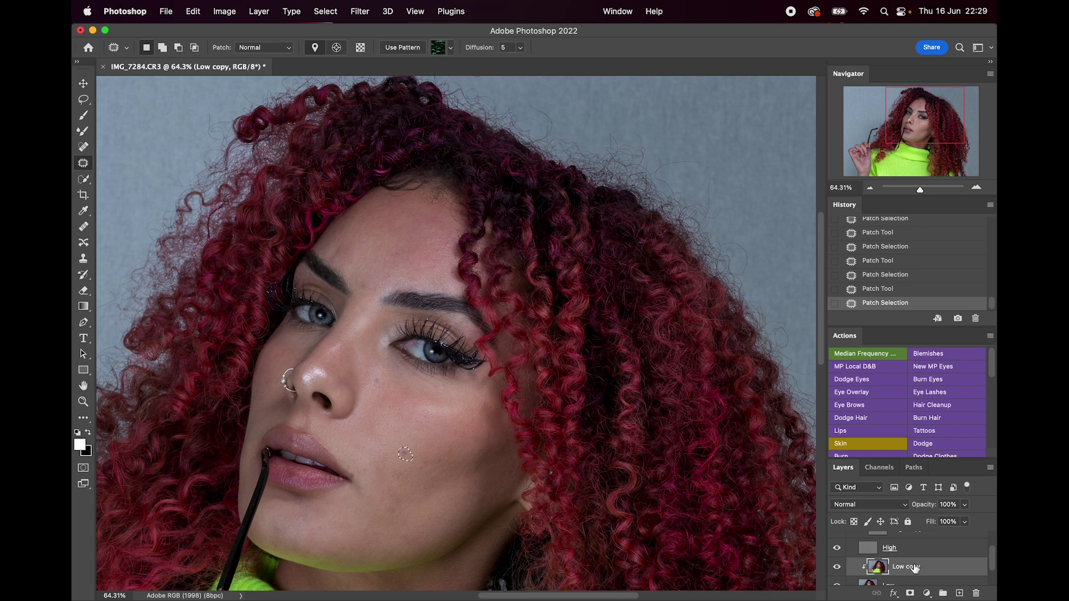
key(b)
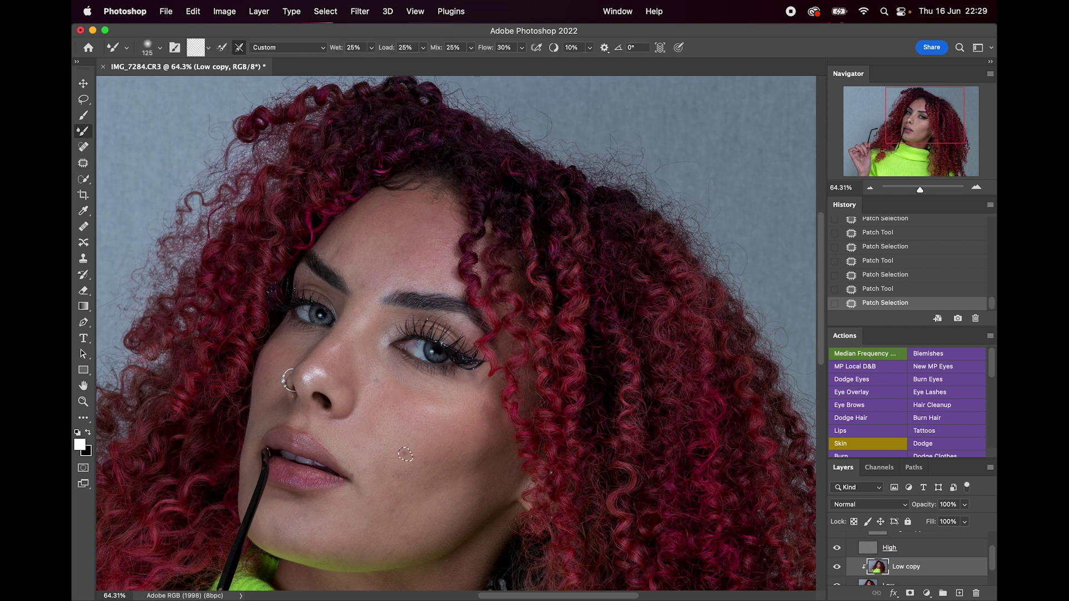
key(super+d)
scroll(456, 333, down, 1)
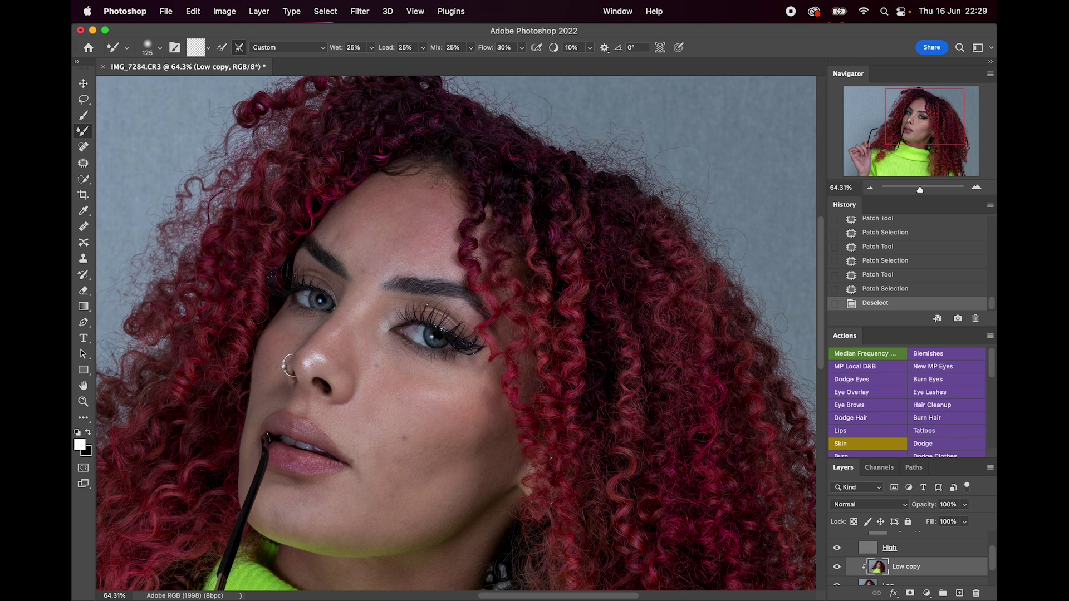
mouse_move(368, 203)
mouse_down()
mouse_move(393, 221)
mouse_move(373, 239)
mouse_move(337, 233)
mouse_move(353, 242)
mouse_up()
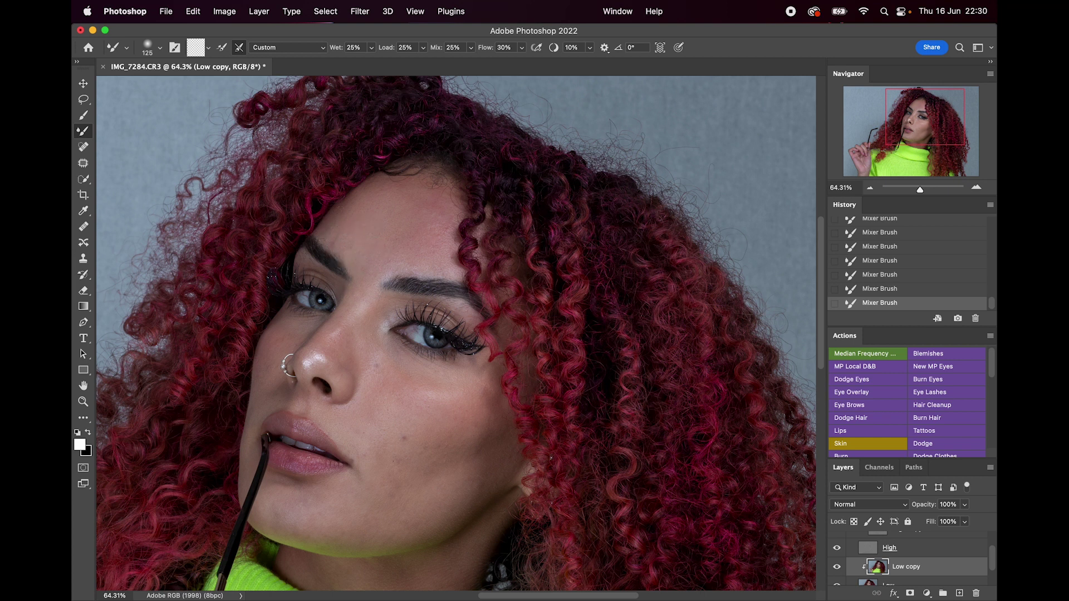
Blend the finer tonal transitions on the upper face with the Mixer Brush reduced to 70 px
scroll(399, 259, up, 3)
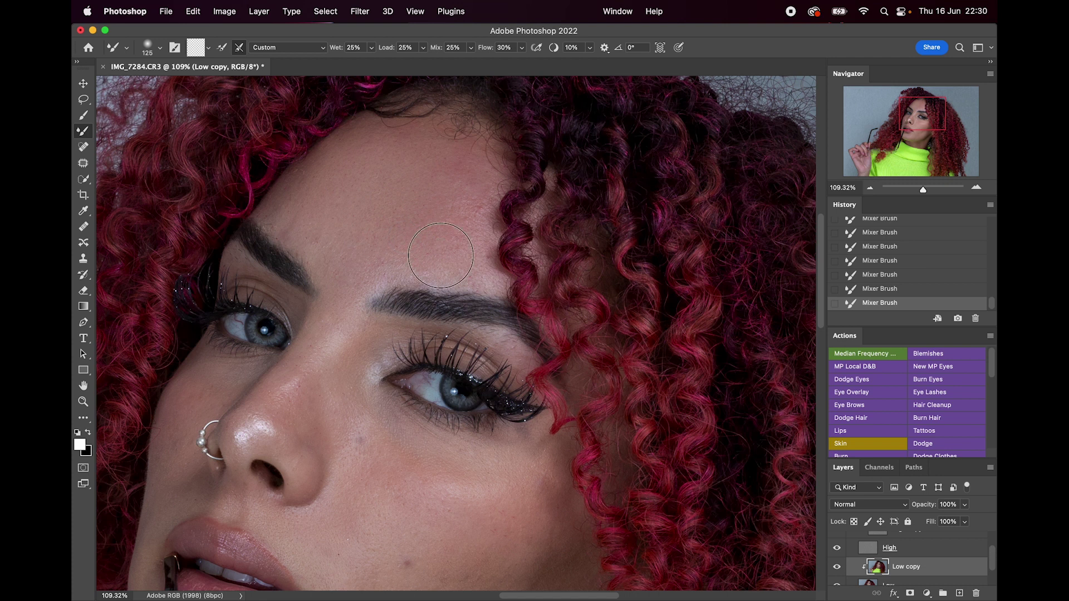
key(bracketleft)
key(bracketleft)
key(bracketleft)
key(bracketleft)
key(bracketleft)
key(bracketleft)
key(bracketright)
Blend away the dark spot on the near cheek with a 90 px Mixer Brush
scroll(278, 434, down, 5)
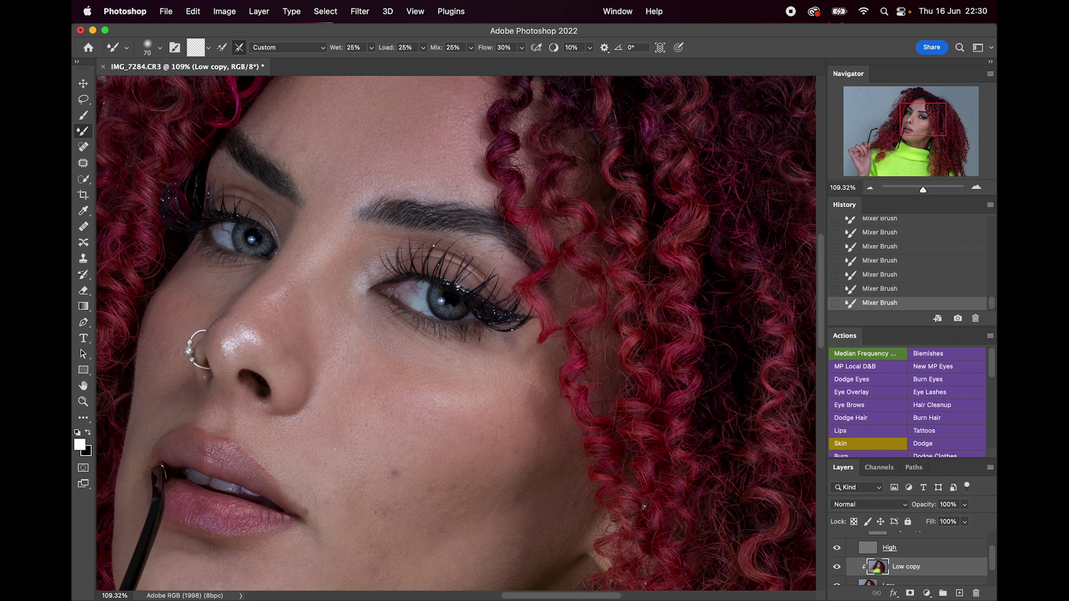
key(bracketright)
key(bracketright)
scroll(456, 333, down, 2)
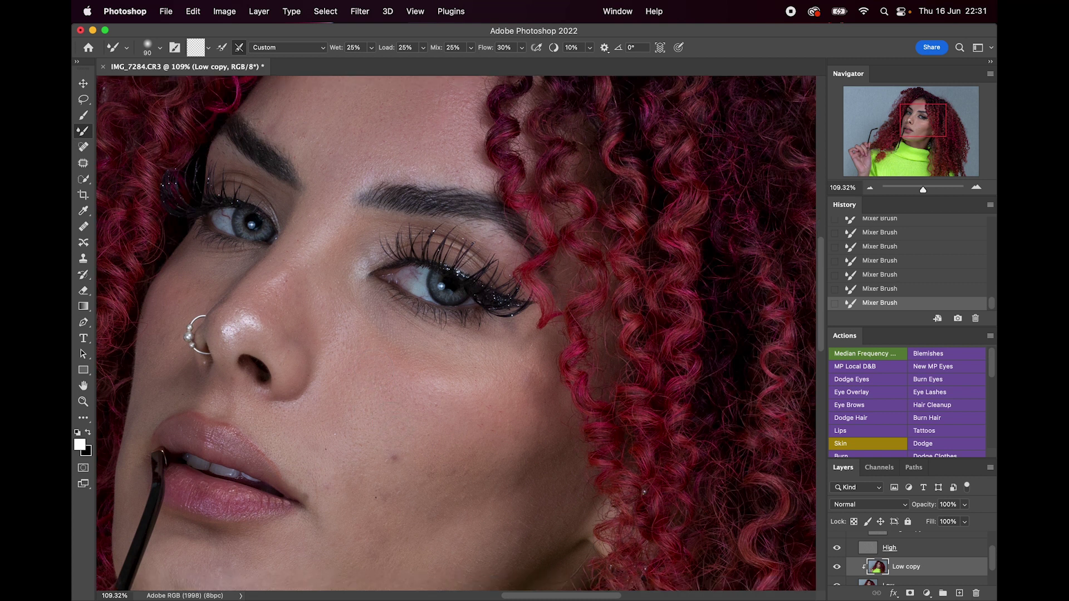
drag(387, 449, 405, 466)
Blend the uneven tones across the lower face and the outer cheek edge beside the hair, varying the Mixer Brush size
scroll(307, 495, down, 5)
scroll(359, 447, down, 3)
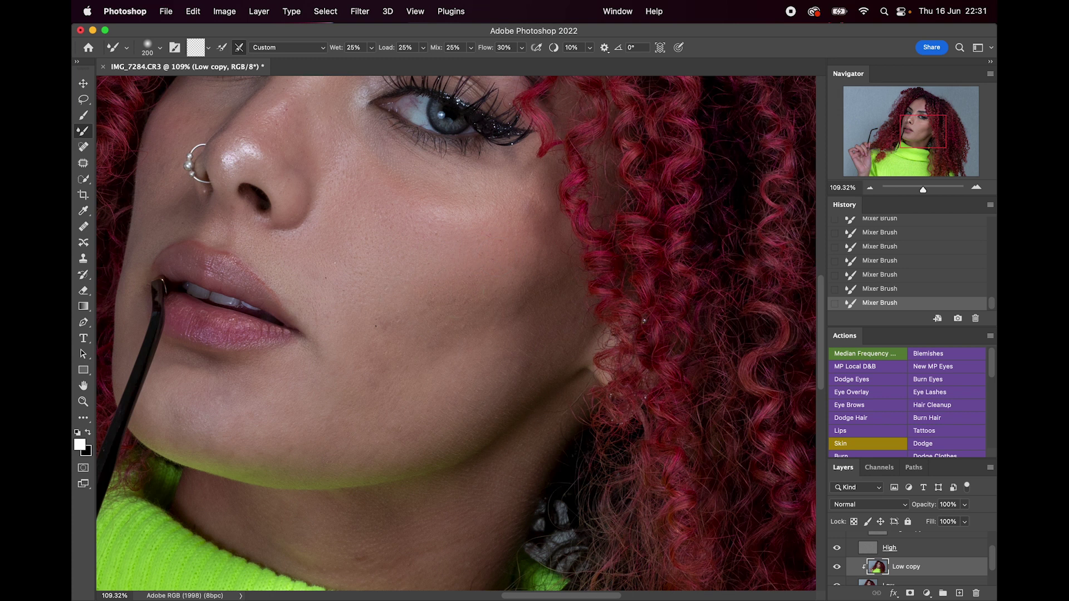
key(bracketright)
key(bracketleft)
key(bracketleft)
key(bracketleft)
key(bracketleft)
mouse_move(544, 232)
mouse_down()
mouse_move(526, 291)
mouse_move(543, 303)
mouse_up()
key(bracketright)
key(bracketright)
key(bracketright)
key(bracketright)
key(bracketleft)
key(bracketleft)
key(bracketright)
key(bracketright)
Blend the skin tones between the lower cheek and chin with the 90 px Mixer Brush
scroll(178, 279, up, 6)
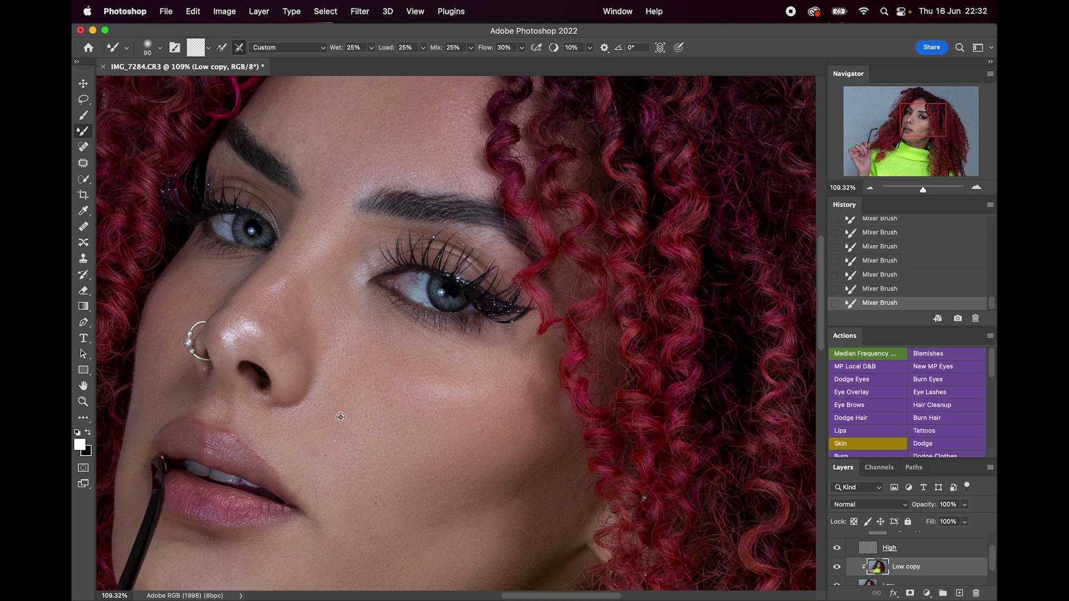
key(super+0)
scroll(454, 356, up, 5)
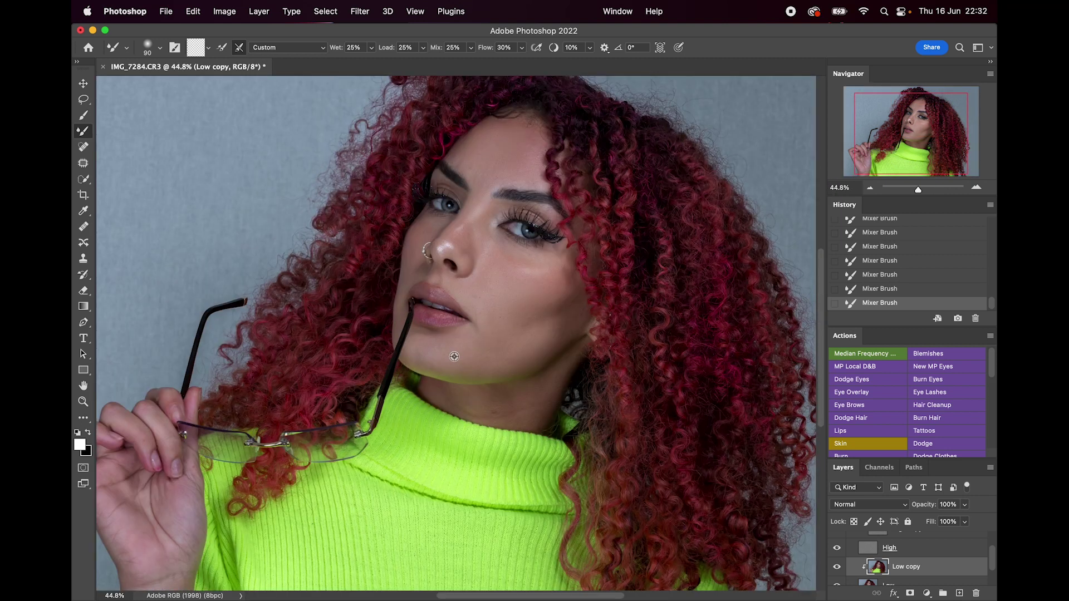
drag(484, 373, 440, 430)
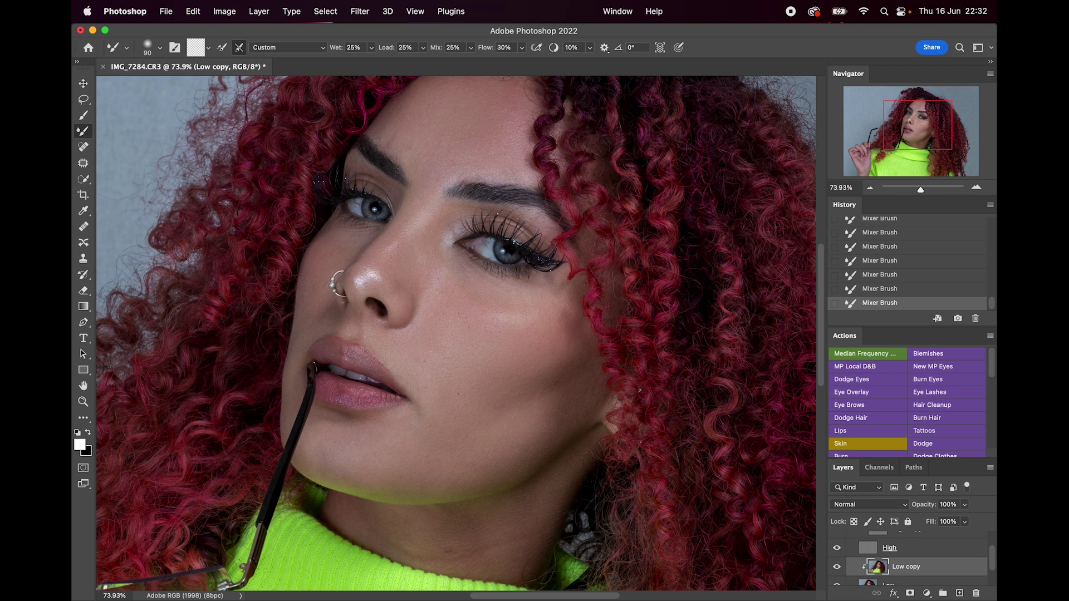
Smooth the remaining tonal transitions across the face, varying the Mixer Brush size and finishing with 150 px
key(bracketright)
key(bracketright)
key(bracketleft)
key(bracketleft)
key(bracketleft)
key(bracketright)
key(bracketleft)
key(bracketleft)
key(bracketleft)
key(bracketright)
key(bracketright)
key(bracketright)
key(bracketright)
Compare the portrait before and after retouching by toggling the Median frequency Separation group's visibility, leaving the group shown
scroll(890, 574, up, 2)
click(838, 543)
click(838, 542)
click(838, 541)
click(838, 541)
scroll(693, 493, up, 1)
scroll(693, 494, right, 1)
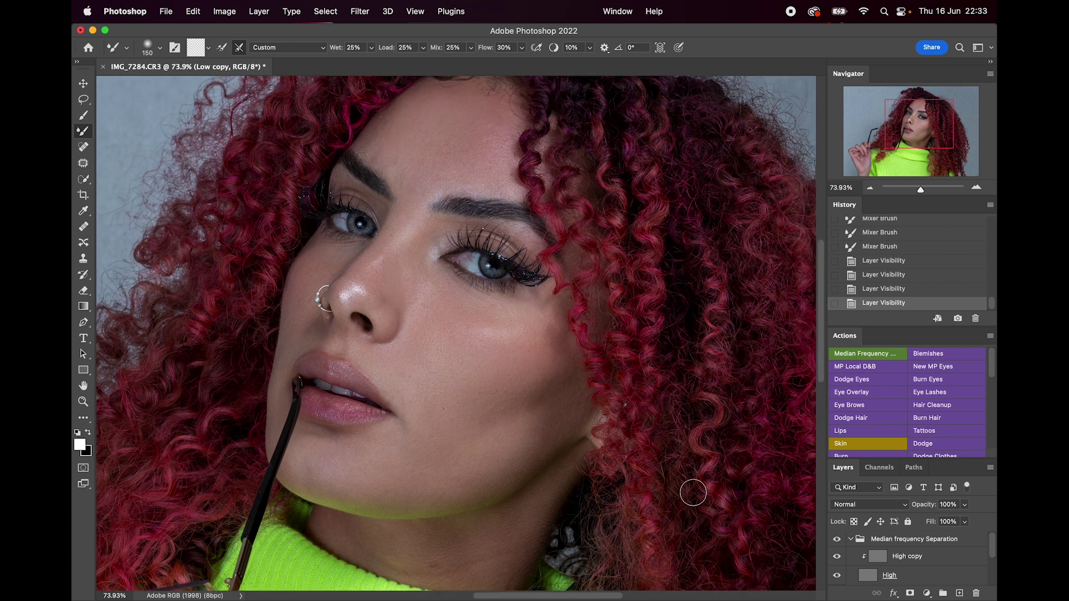
scroll(692, 494, up, 4)
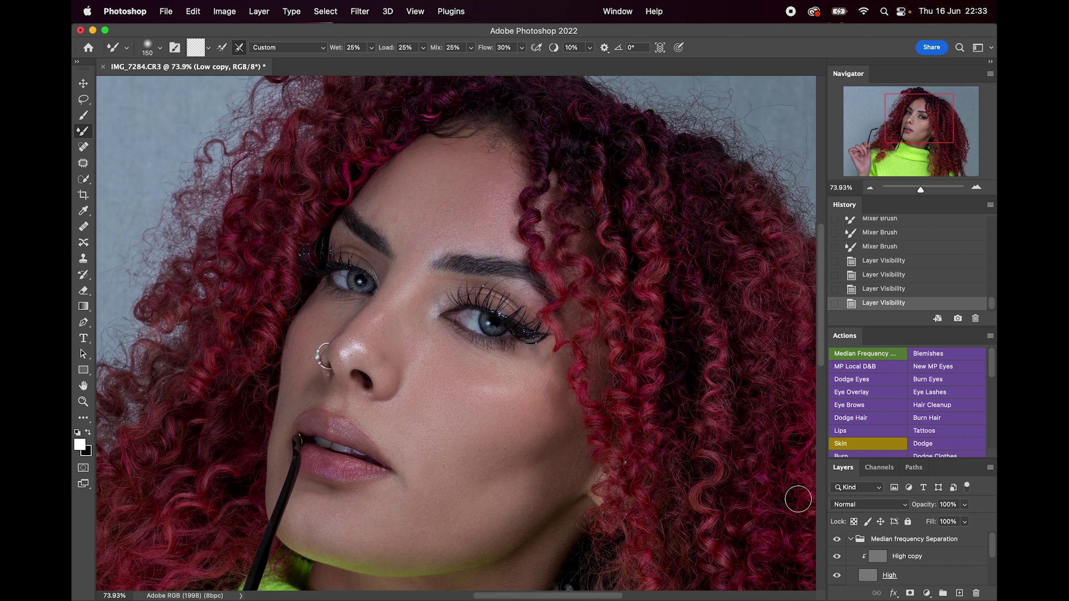
click(838, 540)
click(838, 540)
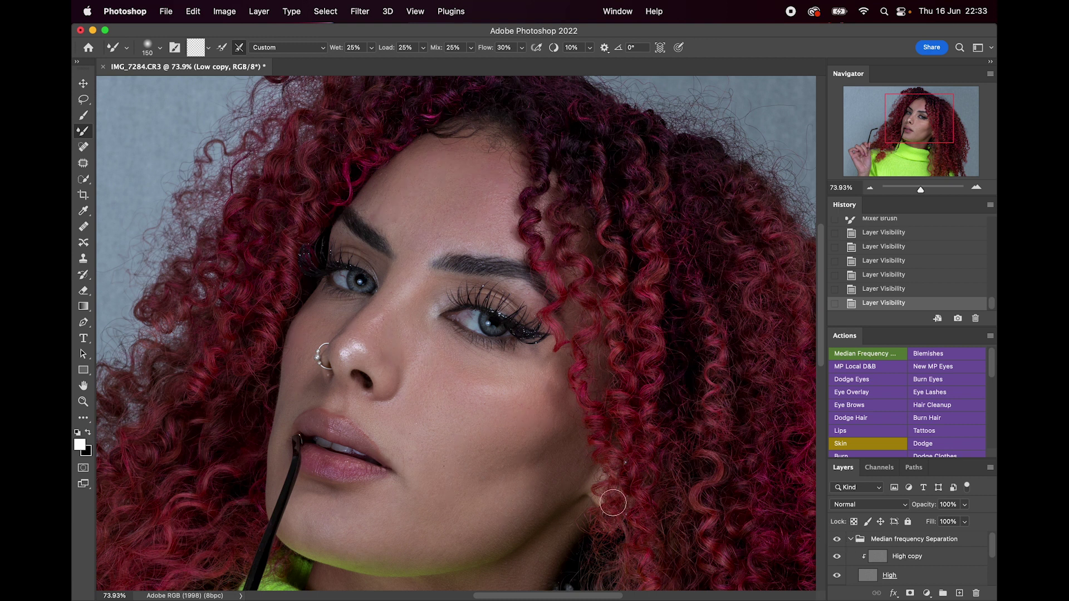
mouse_move(432, 582)
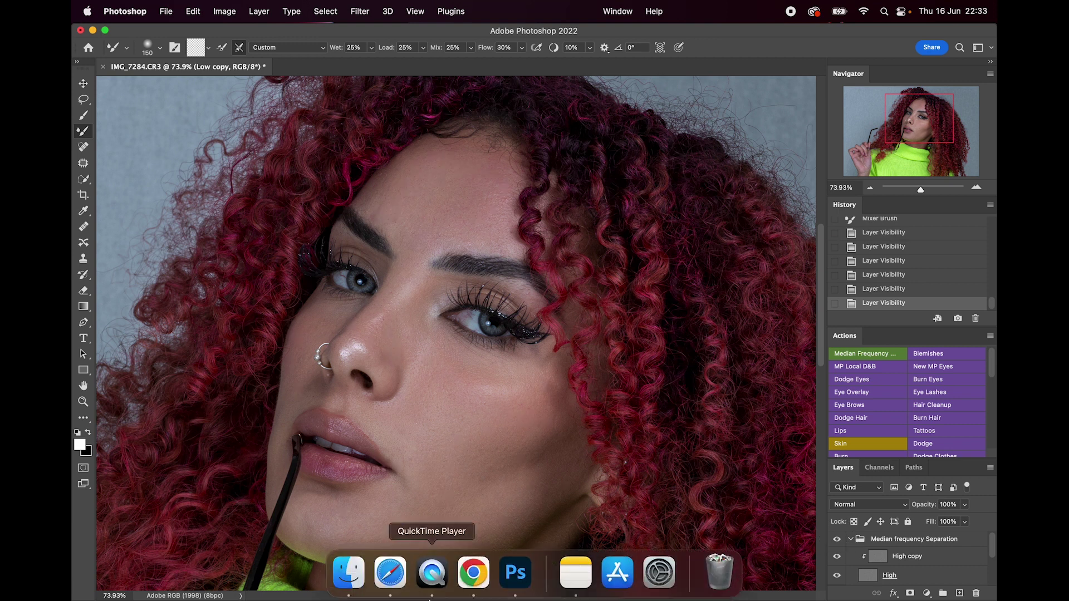
Switch to Chrome to check the Google countdown timer and minimize its window to return to the portrait in Photoshop
click(472, 574)
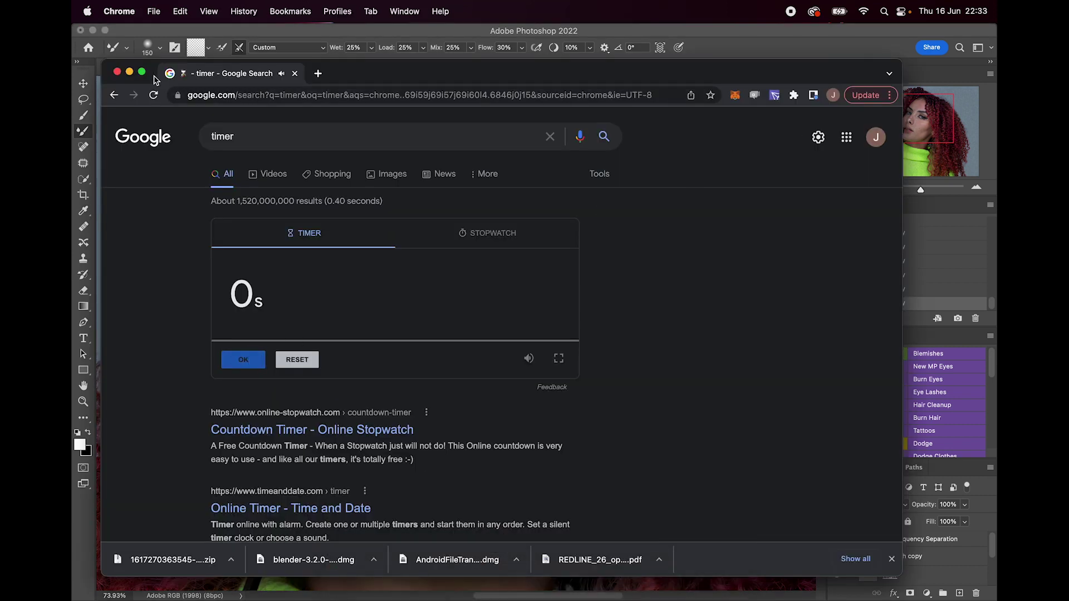
click(129, 72)
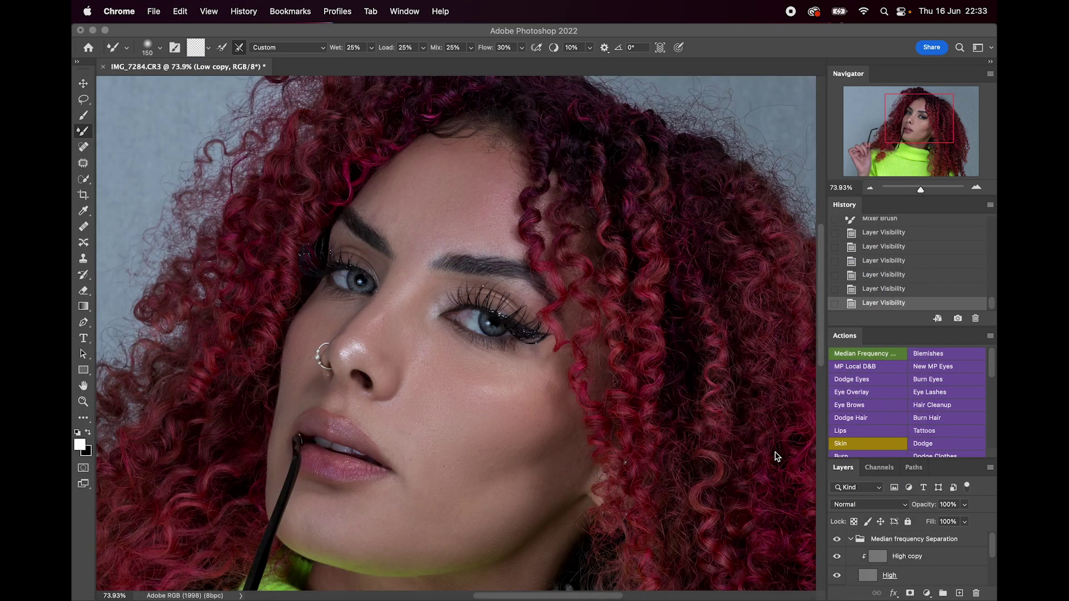
Compare the retouched skin with the original at 57.69% zoom by toggling the Median frequency Separation group's visibility, leaving the group shown
click(922, 192)
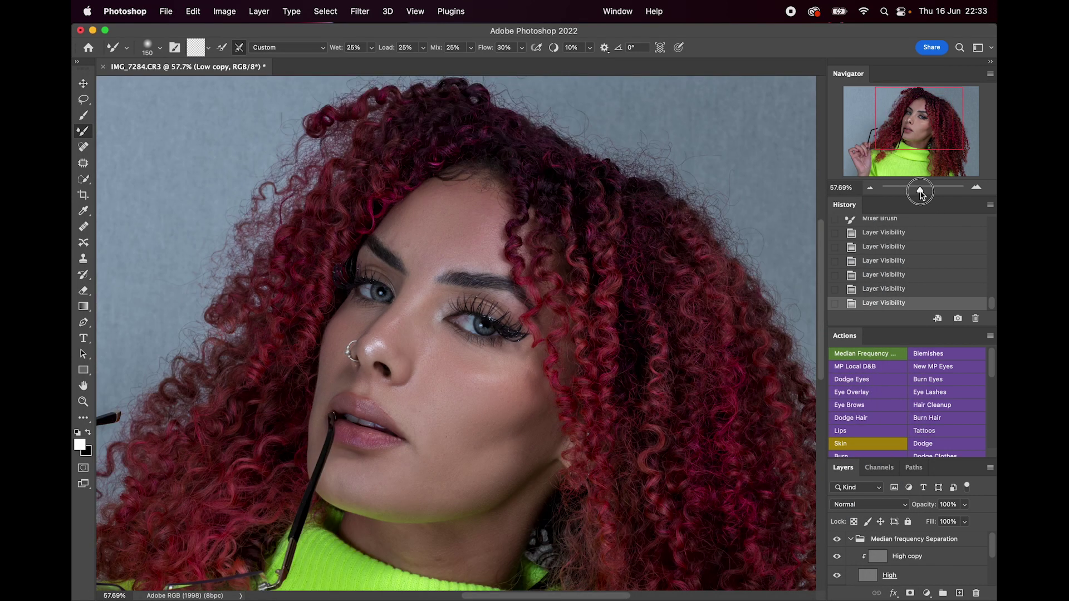
scroll(693, 438, down, 2)
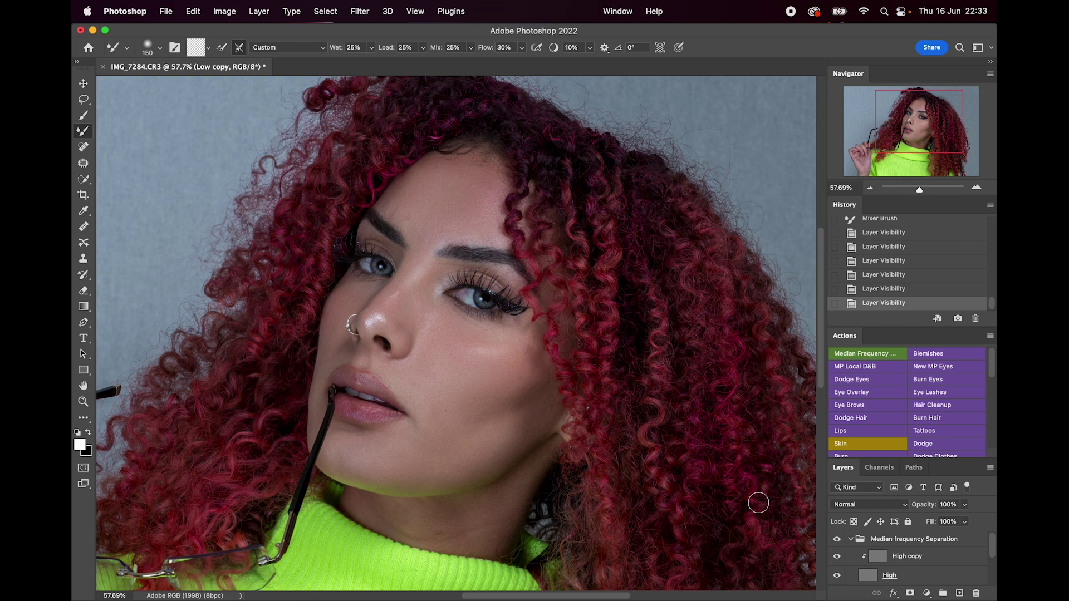
click(837, 539)
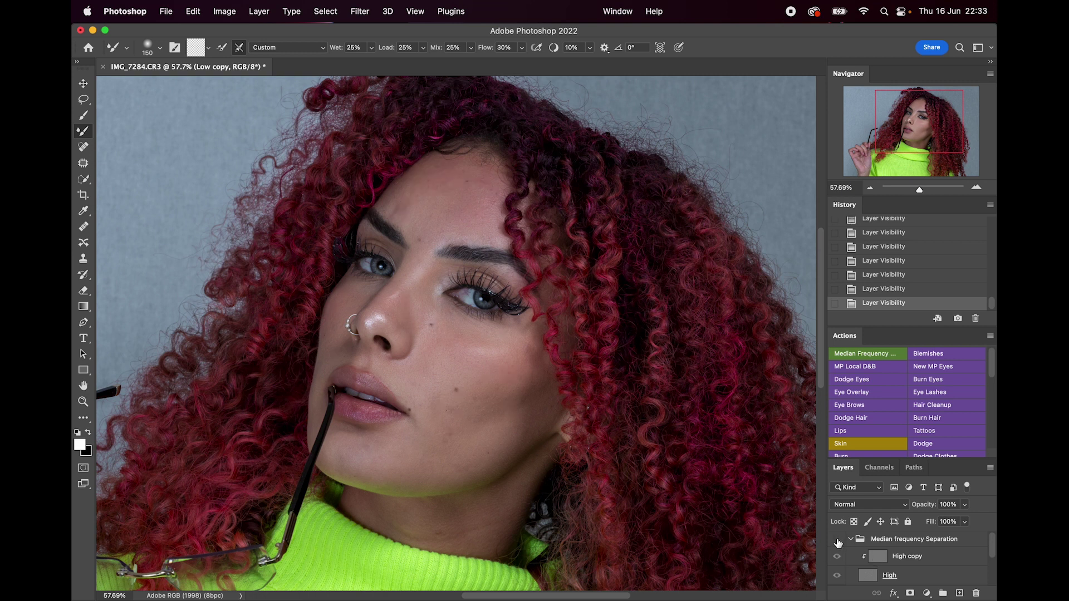
click(837, 541)
click(837, 540)
click(837, 540)
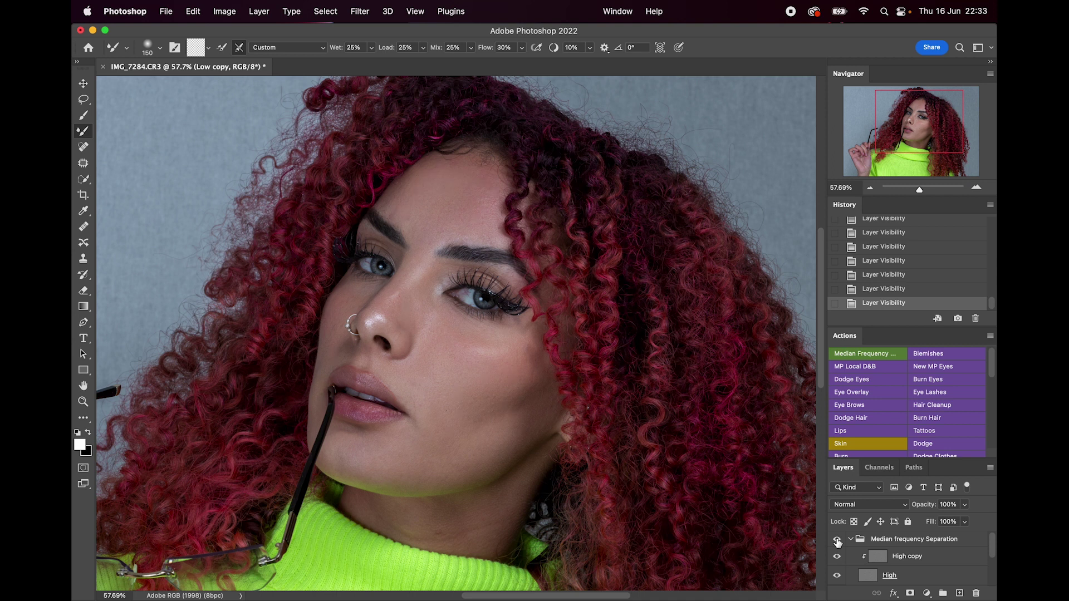
click(837, 540)
click(837, 540)
click(839, 540)
click(838, 540)
click(838, 540)
Blend the lower cheek beside the mouth with the 150 px Mixer Brush and step the history back to the first of these strokes
drag(433, 404, 437, 429)
mouse_move(437, 429)
mouse_down()
mouse_move(423, 440)
mouse_move(432, 422)
mouse_move(409, 445)
mouse_move(429, 423)
mouse_up()
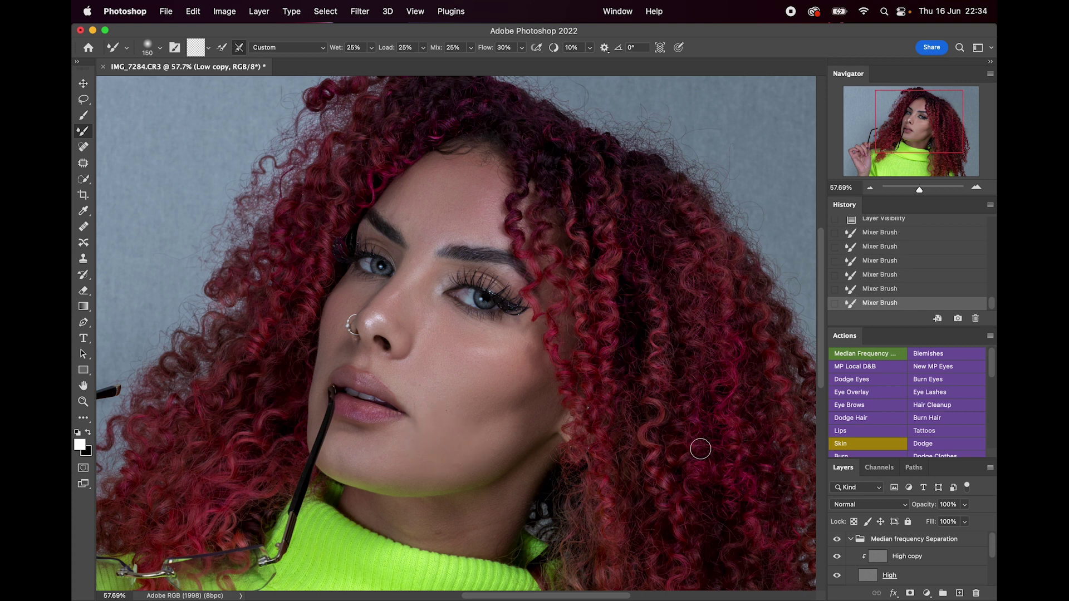
click(889, 276)
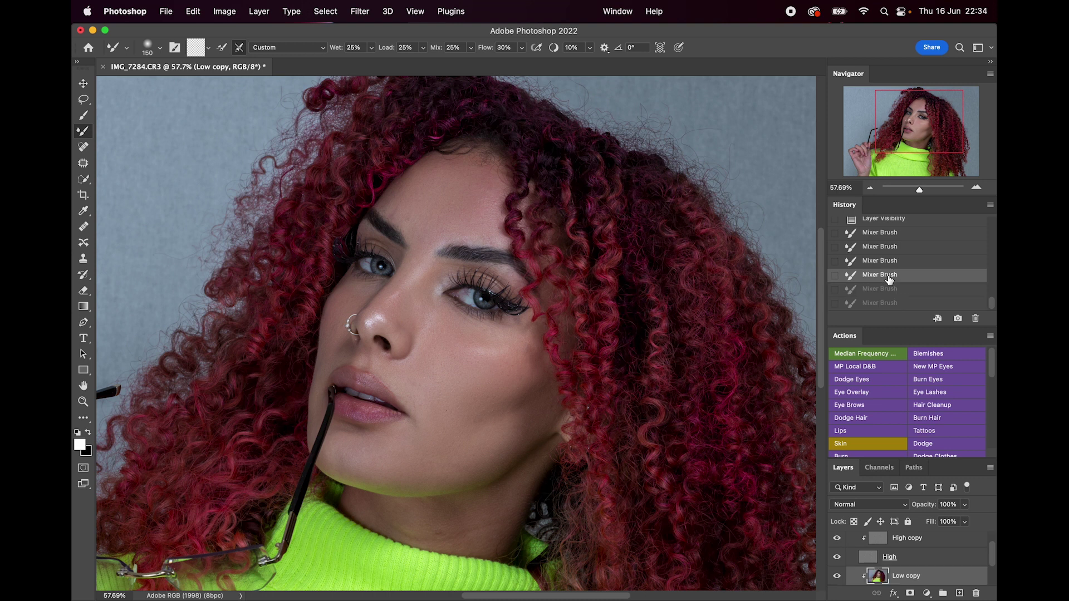
click(889, 262)
click(889, 247)
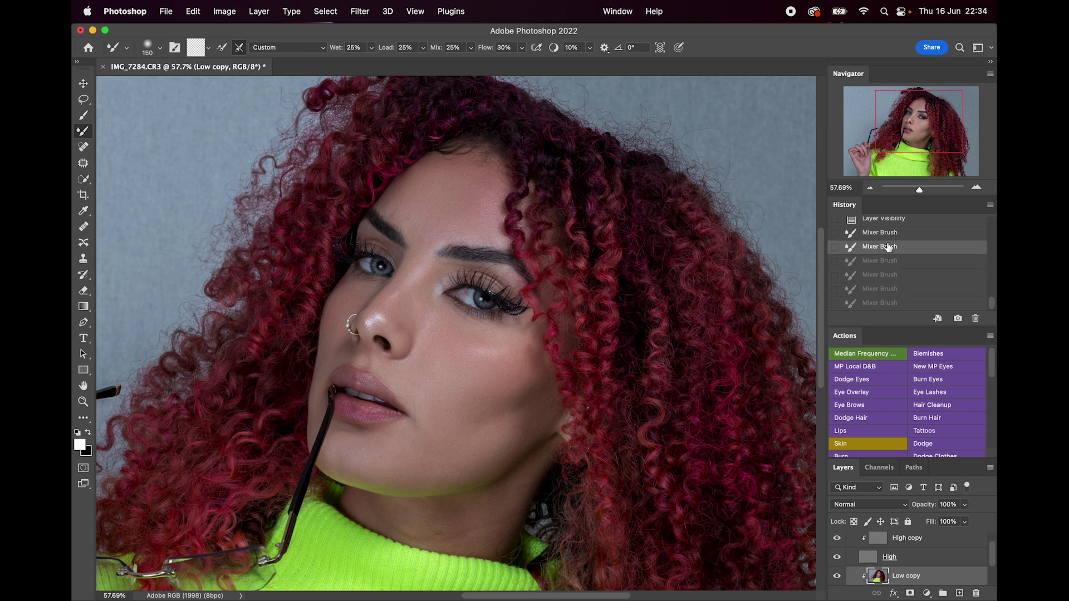
click(889, 233)
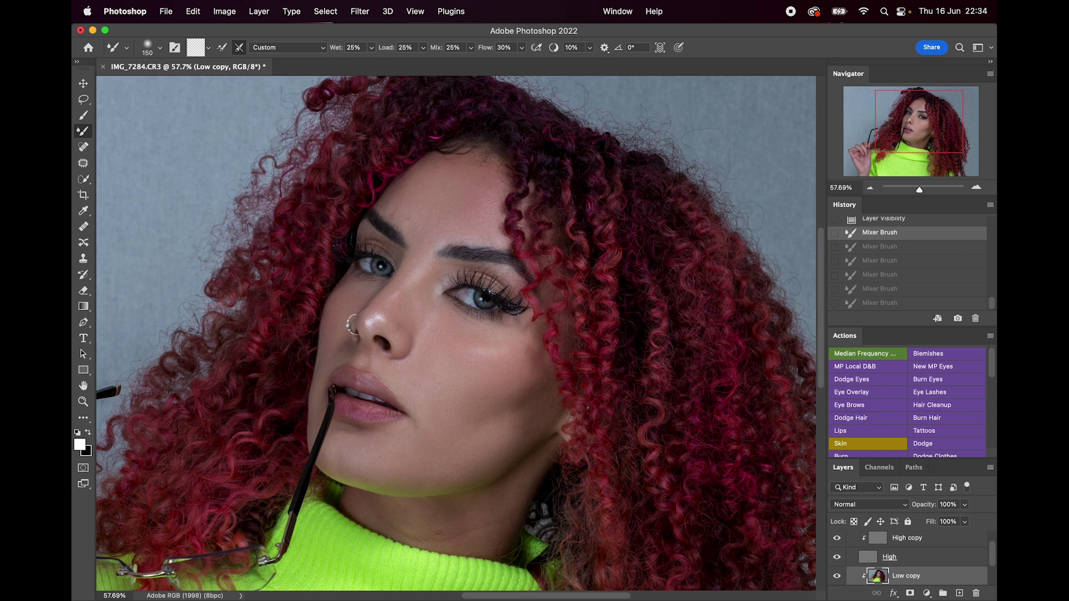
scroll(456, 333, down, 2)
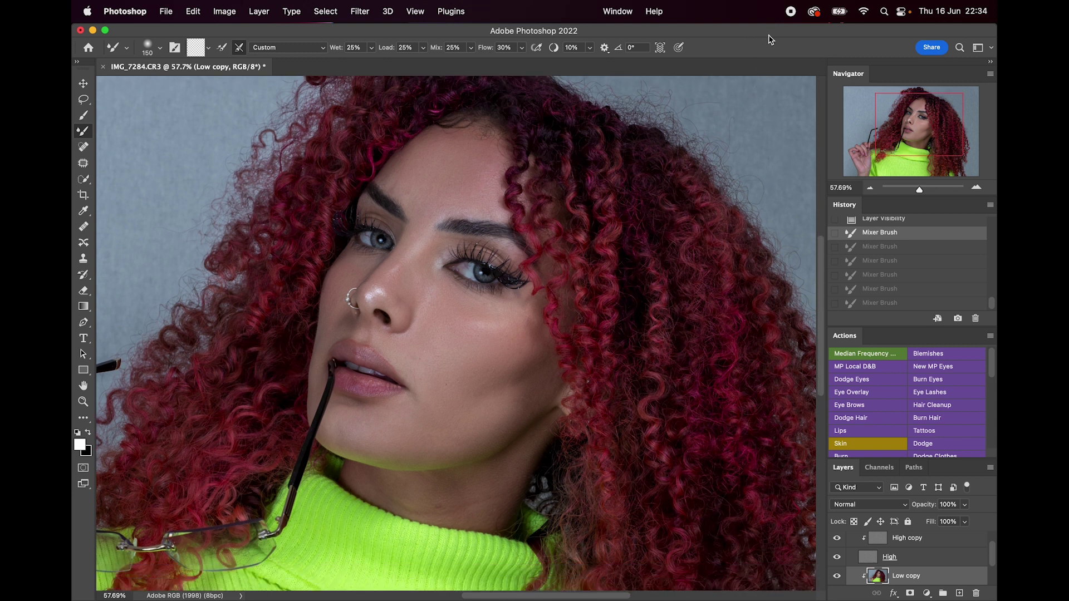